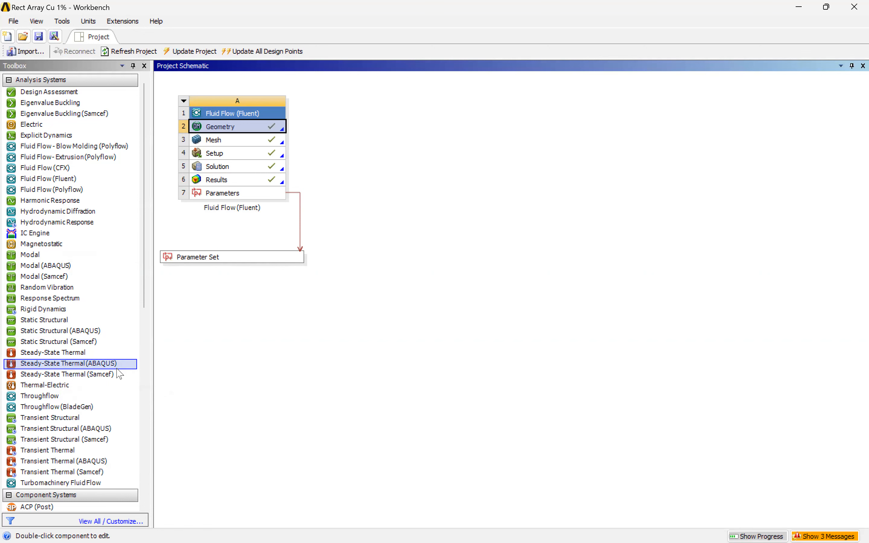
Step: Review the toolbox's analysis systems and the Fluid Flow (Fluent) cells from Mesh through Parameters
{"action": "scroll", "coordinate": [120, 375], "scroll_direction": "down", "scroll_amount": 1}
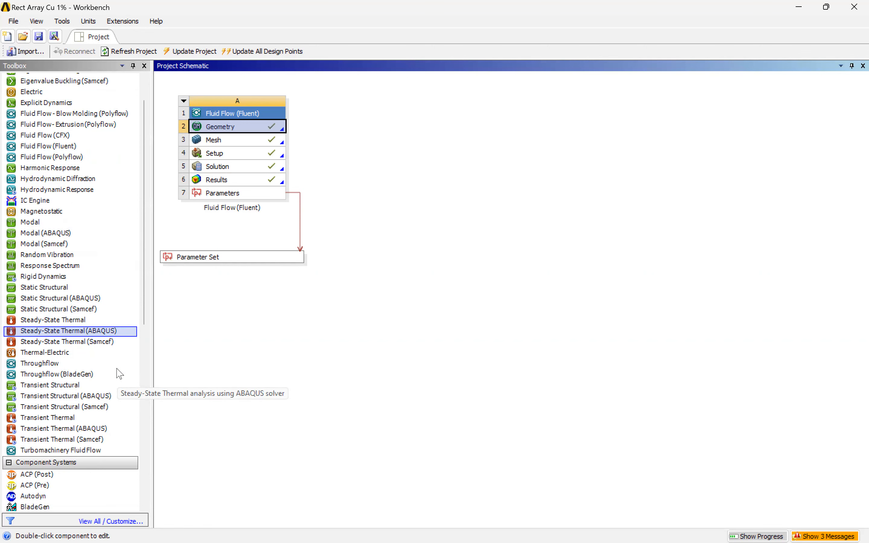
{"action": "scroll", "coordinate": [108, 445], "scroll_direction": "up", "scroll_amount": 1}
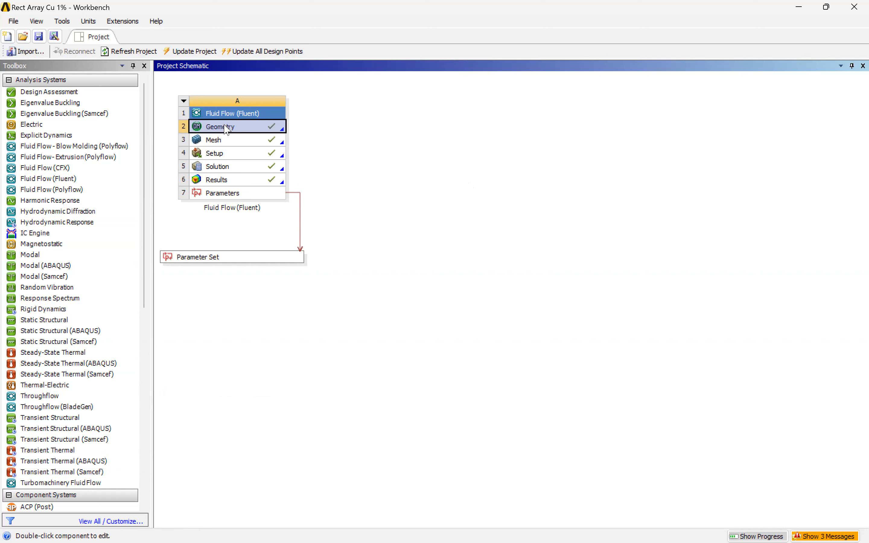
{"action": "left_click", "coordinate": [221, 143]}
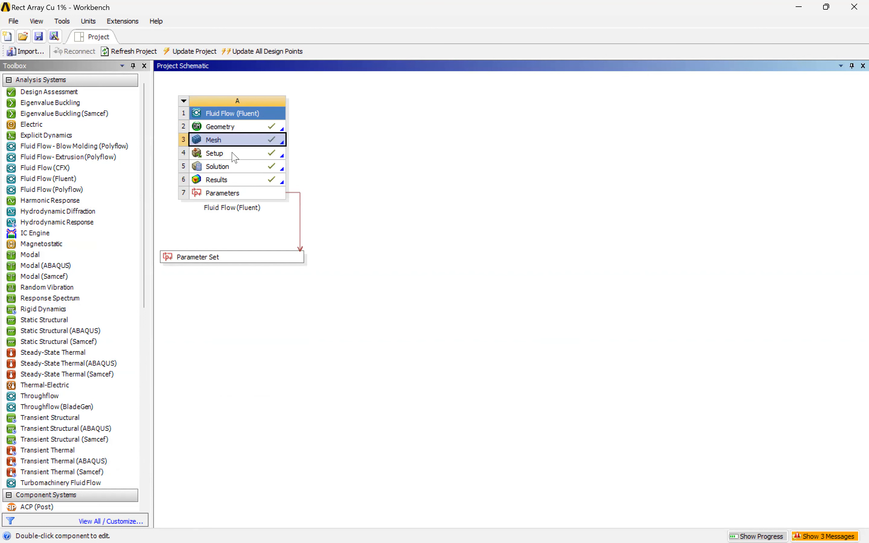
{"action": "left_click", "coordinate": [220, 156]}
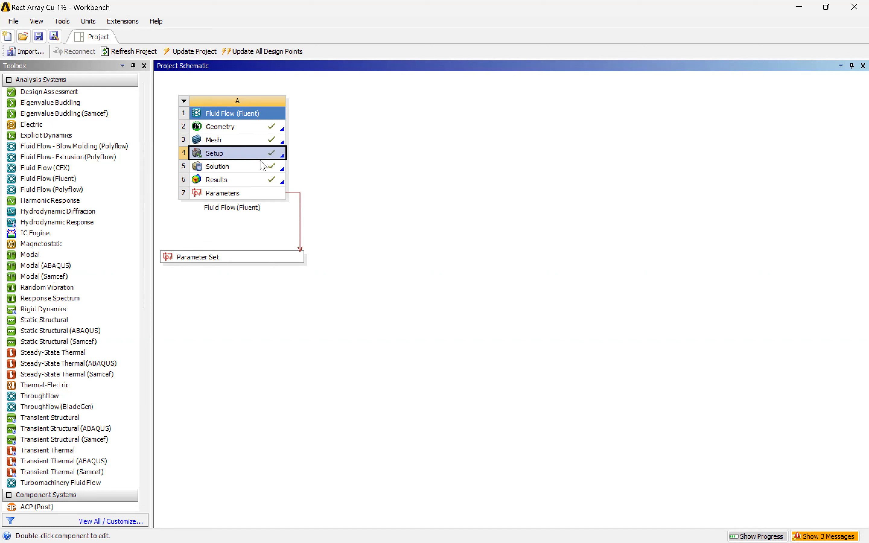
{"action": "left_click", "coordinate": [232, 166]}
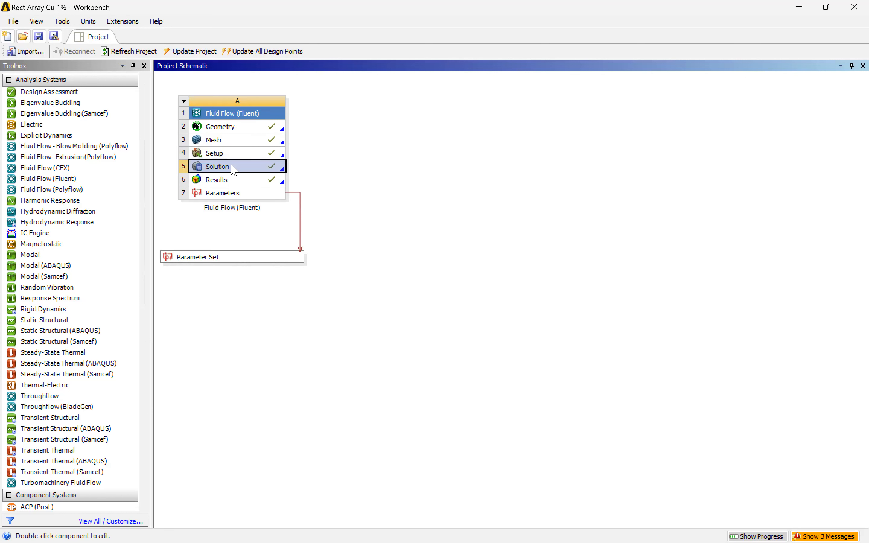
{"action": "left_click", "coordinate": [225, 181]}
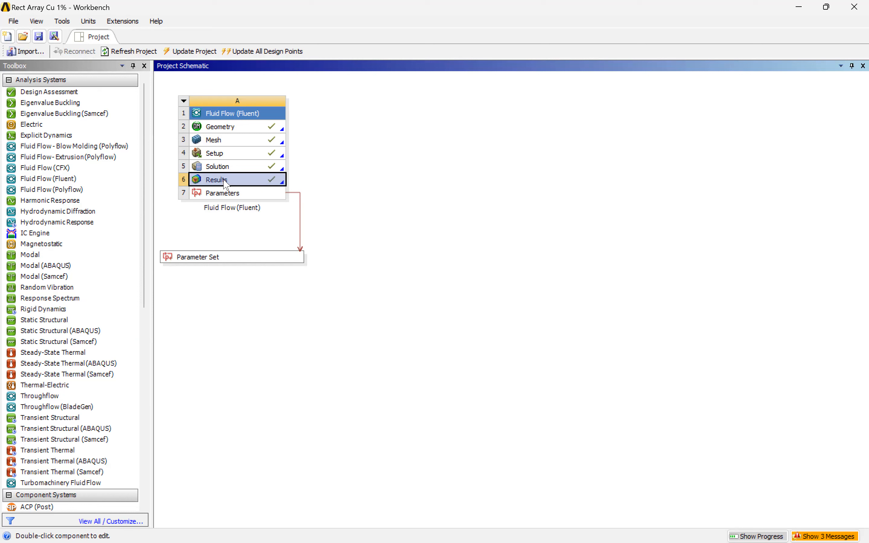
{"action": "left_click", "coordinate": [233, 193]}
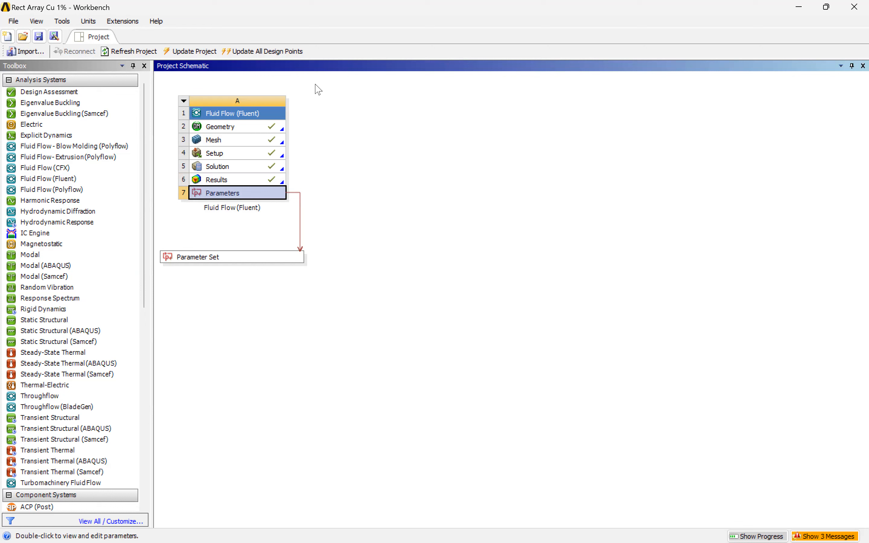
Step: Open the Geometry cell of the Fluid Flow (Fluent) system in DesignModeler
{"action": "left_click", "coordinate": [217, 128]}
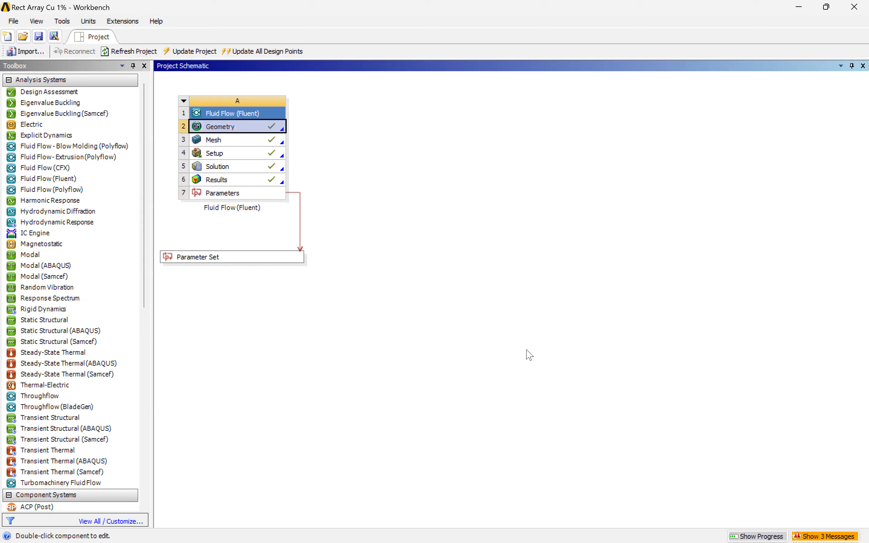
{"action": "left_click", "coordinate": [232, 128]}
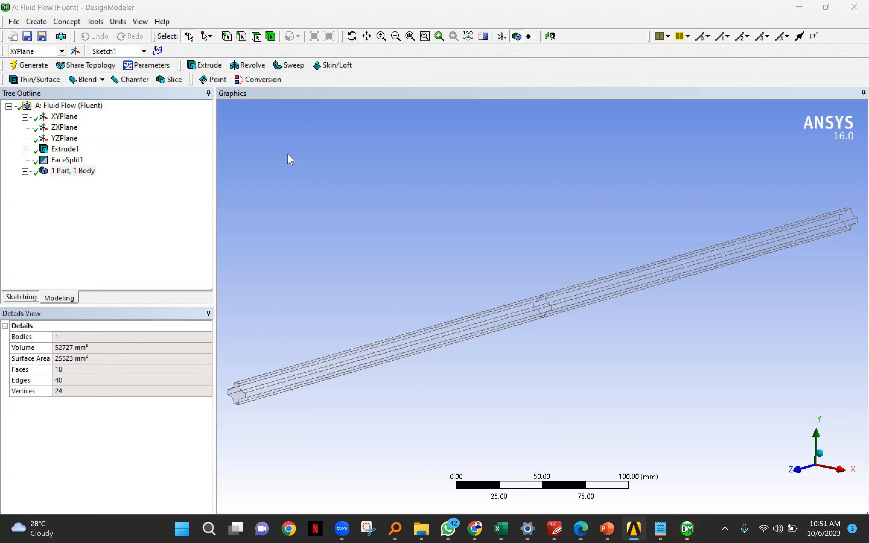
{"action": "scroll", "coordinate": [454, 334], "scroll_direction": "up", "scroll_amount": 3}
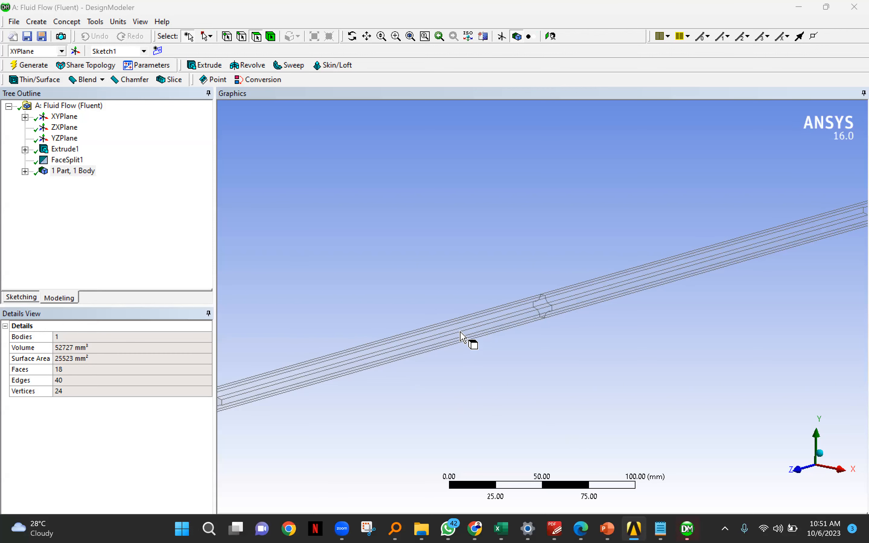
{"action": "scroll", "coordinate": [455, 336], "scroll_direction": "down", "scroll_amount": 4}
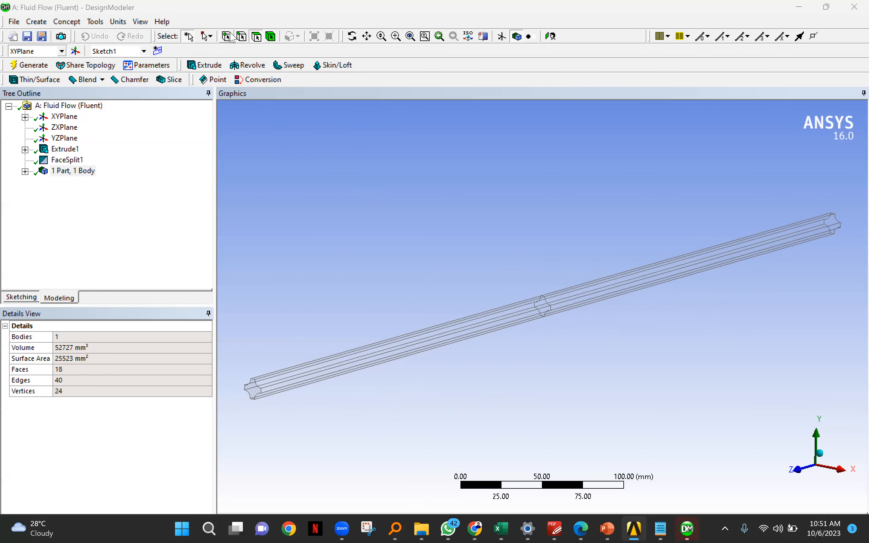
Step: Examine the cross-section at the near end of the extruded flow channel
{"action": "left_click", "coordinate": [369, 38]}
{"action": "left_click_drag", "start_coordinate": [388, 270], "coordinate": [547, 229]}
{"action": "scroll", "coordinate": [477, 298], "scroll_direction": "up", "scroll_amount": 3}
{"action": "scroll", "coordinate": [477, 298], "scroll_direction": "up", "scroll_amount": 1}
{"action": "scroll", "coordinate": [408, 294], "scroll_direction": "up", "scroll_amount": 1}
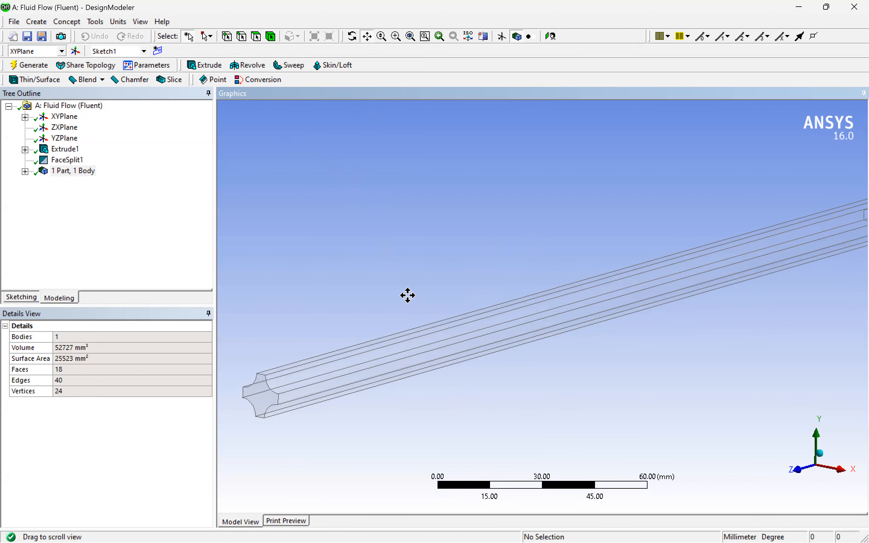
{"action": "left_click_drag", "start_coordinate": [358, 288], "coordinate": [517, 238]}
{"action": "left_click_drag", "start_coordinate": [498, 285], "coordinate": [492, 261]}
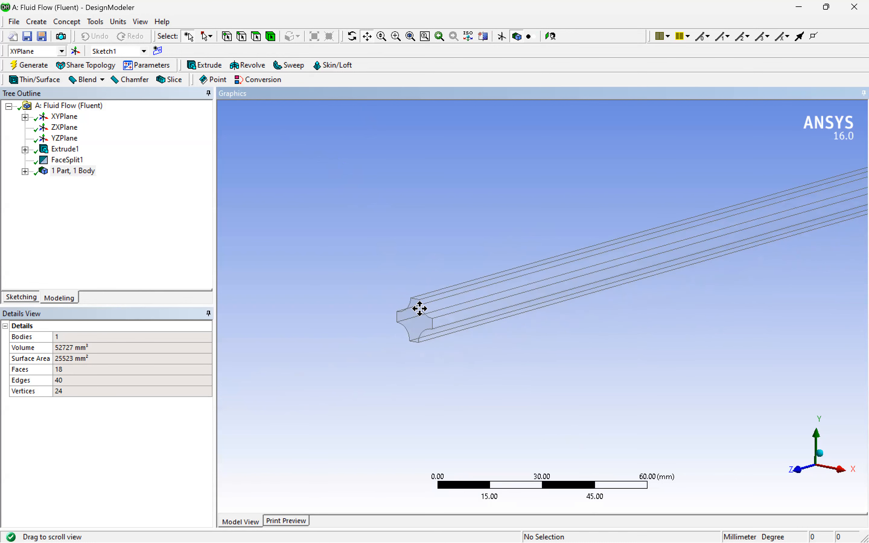
{"action": "scroll", "coordinate": [446, 352], "scroll_direction": "up", "scroll_amount": 3}
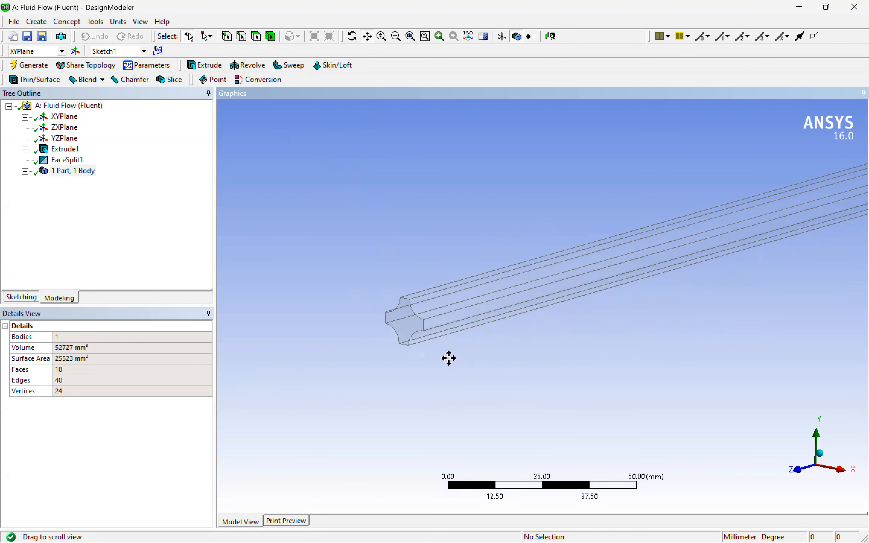
{"action": "scroll", "coordinate": [405, 346], "scroll_direction": "up", "scroll_amount": 2}
{"action": "left_click_drag", "start_coordinate": [412, 339], "coordinate": [577, 329]}
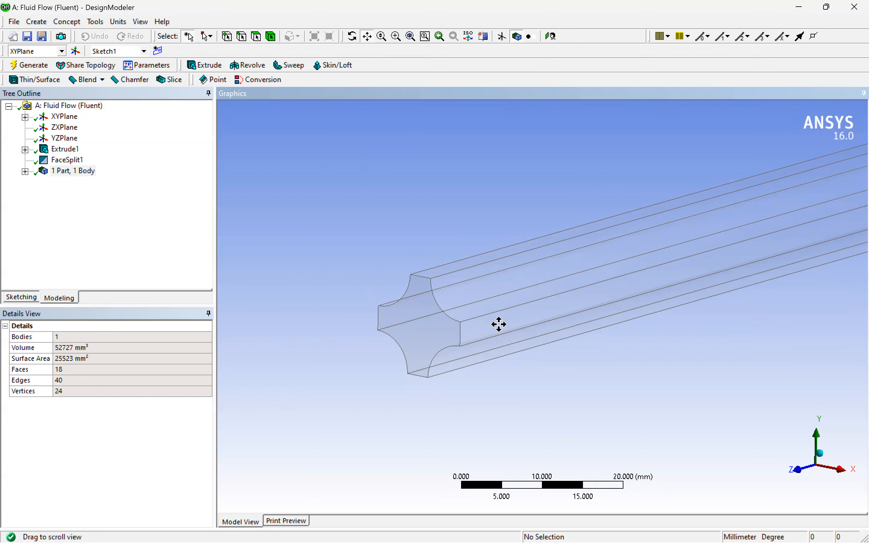
Step: Examine the split profile midway along the flow channel
{"action": "scroll", "coordinate": [569, 318], "scroll_direction": "down", "scroll_amount": 2}
{"action": "left_click_drag", "start_coordinate": [690, 272], "coordinate": [429, 389]}
{"action": "scroll", "coordinate": [673, 260], "scroll_direction": "down", "scroll_amount": 2}
{"action": "scroll", "coordinate": [690, 293], "scroll_direction": "down", "scroll_amount": 5}
{"action": "left_click_drag", "start_coordinate": [745, 242], "coordinate": [230, 364]}
{"action": "scroll", "coordinate": [588, 281], "scroll_direction": "up", "scroll_amount": 1}
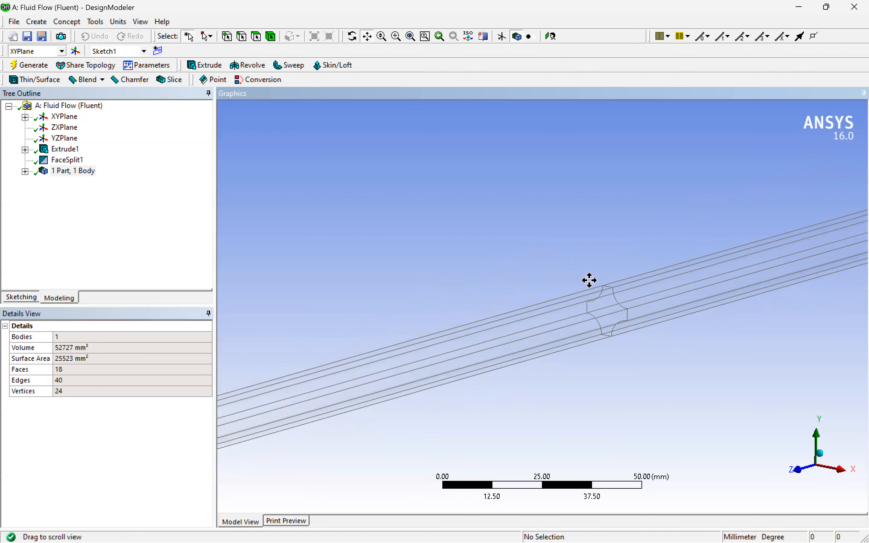
{"action": "scroll", "coordinate": [580, 334], "scroll_direction": "up", "scroll_amount": 3}
{"action": "left_click_drag", "start_coordinate": [705, 317], "coordinate": [549, 343]}
{"action": "scroll", "coordinate": [472, 344], "scroll_direction": "up", "scroll_amount": 1}
{"action": "scroll", "coordinate": [471, 341], "scroll_direction": "down", "scroll_amount": 2}
{"action": "scroll", "coordinate": [472, 341], "scroll_direction": "down", "scroll_amount": 2}
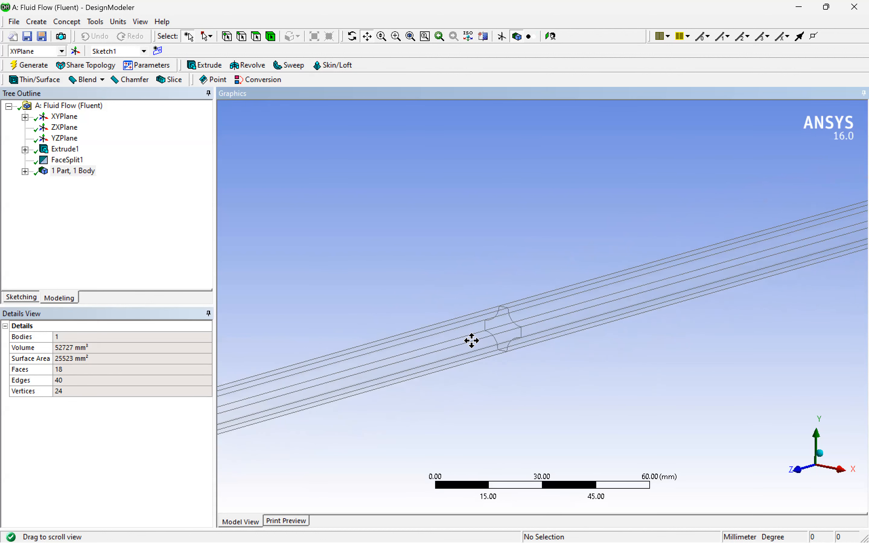
Step: Compare the channel sections before and after the middle split along its length
{"action": "left_click_drag", "start_coordinate": [479, 383], "coordinate": [657, 275]}
{"action": "scroll", "coordinate": [600, 313], "scroll_direction": "down", "scroll_amount": 1}
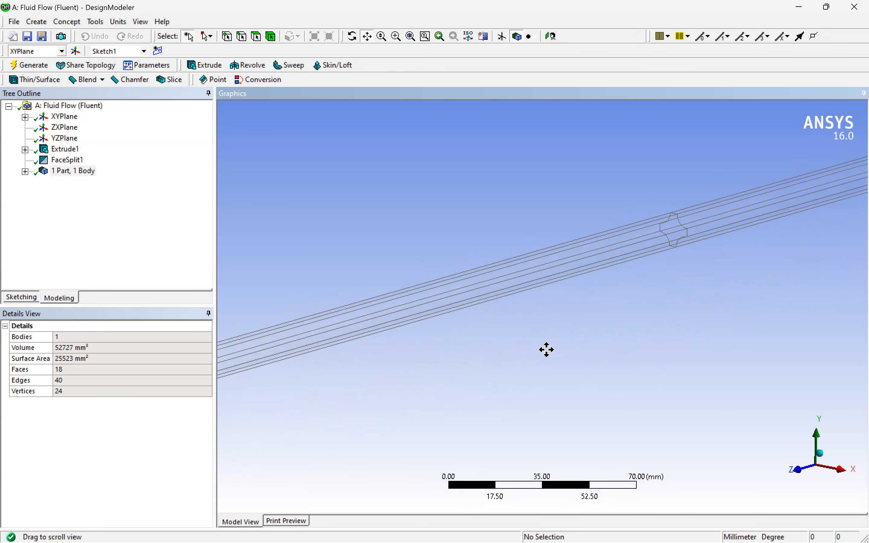
{"action": "left_click_drag", "start_coordinate": [545, 350], "coordinate": [671, 345]}
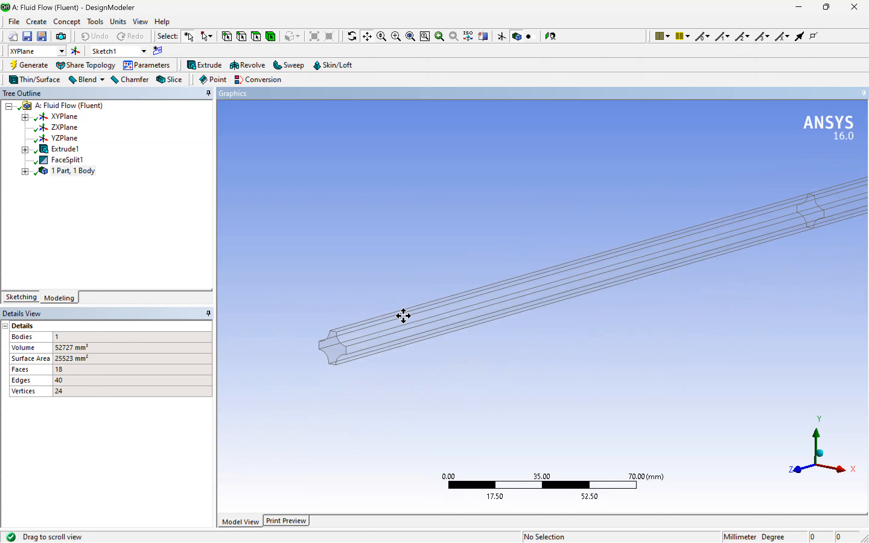
{"action": "left_click_drag", "start_coordinate": [726, 277], "coordinate": [510, 354]}
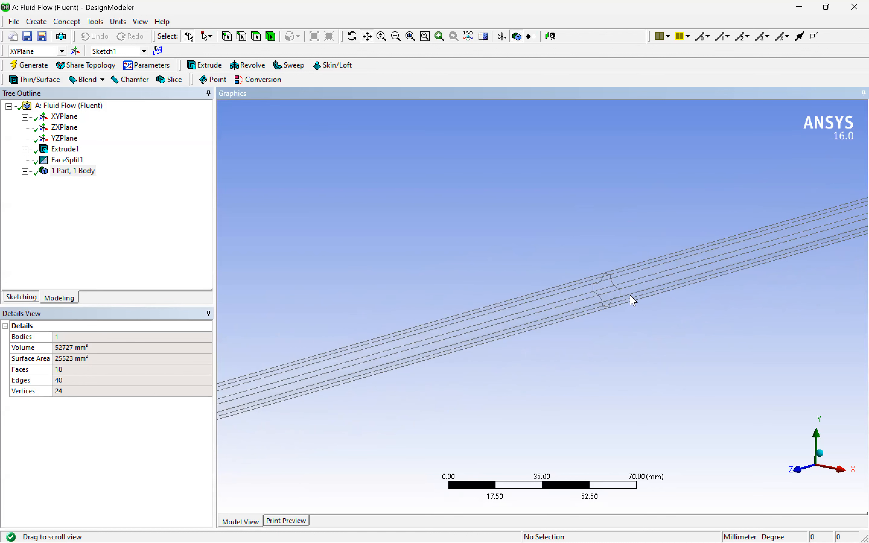
{"action": "left_click_drag", "start_coordinate": [755, 286], "coordinate": [590, 345]}
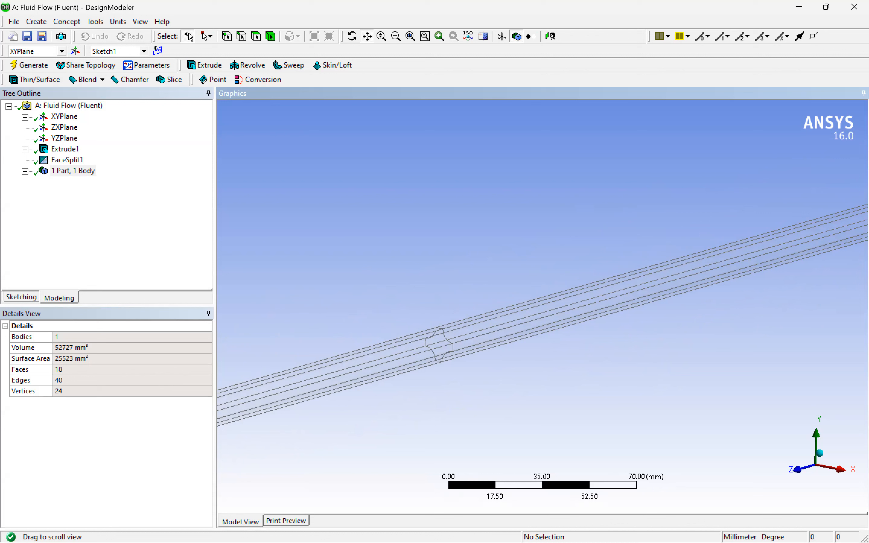
Step: Switch to Workbench, open the Fluid Flow (Fluent) system's Mesh cell in Meshing, and display the channel's mesh
{"action": "left_click", "coordinate": [634, 528]}
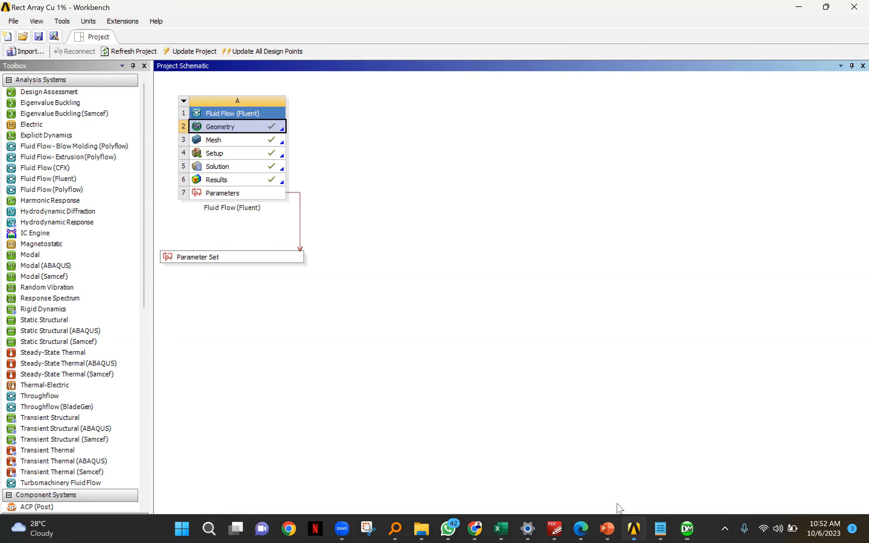
{"action": "double_click", "coordinate": [223, 142]}
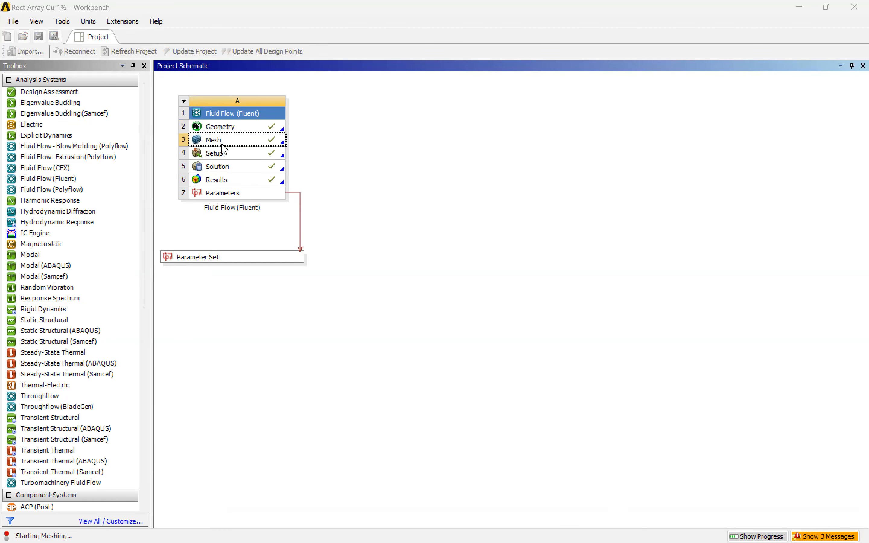
{"action": "mouse_move", "coordinate": [718, 525]}
{"action": "mouse_move", "coordinate": [687, 541]}
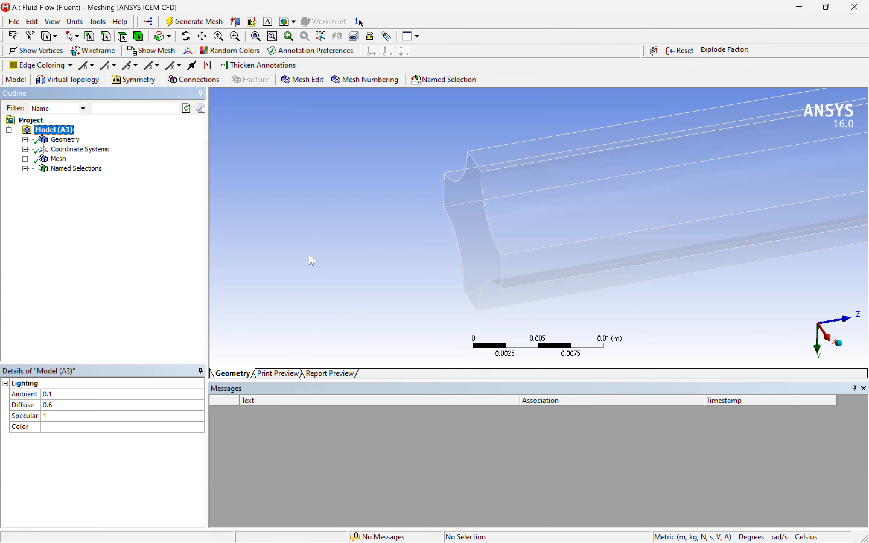
{"action": "left_click", "coordinate": [61, 160]}
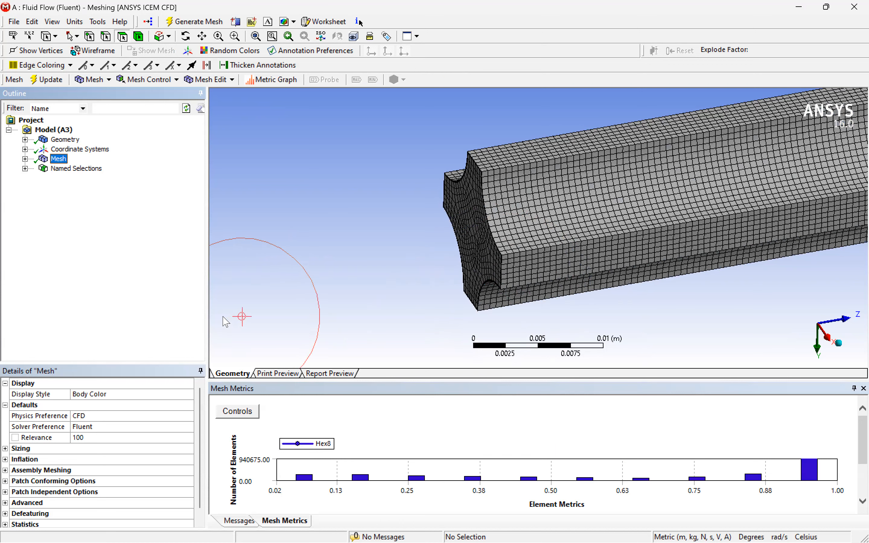
Step: Examine the mesh elements on the channel's end face and along its curved side walls
{"action": "left_click", "coordinate": [202, 36]}
{"action": "left_click_drag", "start_coordinate": [406, 214], "coordinate": [440, 232]}
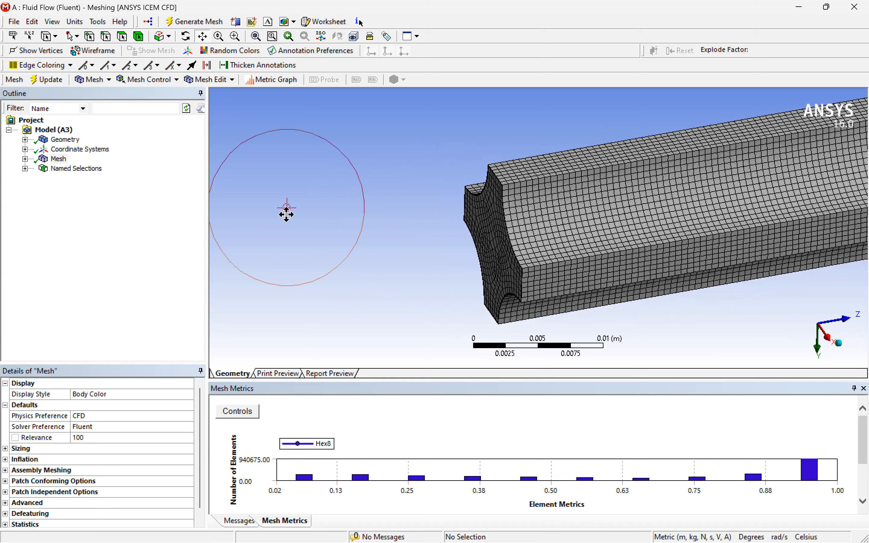
{"action": "scroll", "coordinate": [386, 261], "scroll_direction": "up", "scroll_amount": 4}
{"action": "middle_click_drag", "start_coordinate": [388, 259], "coordinate": [390, 262]}
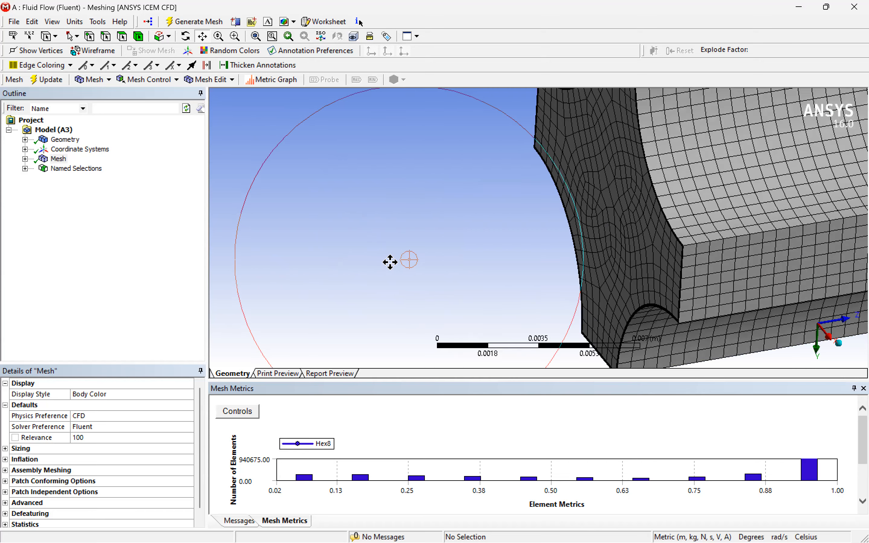
{"action": "scroll", "coordinate": [389, 262], "scroll_direction": "down", "scroll_amount": 3}
{"action": "left_click_drag", "start_coordinate": [514, 275], "coordinate": [417, 187]}
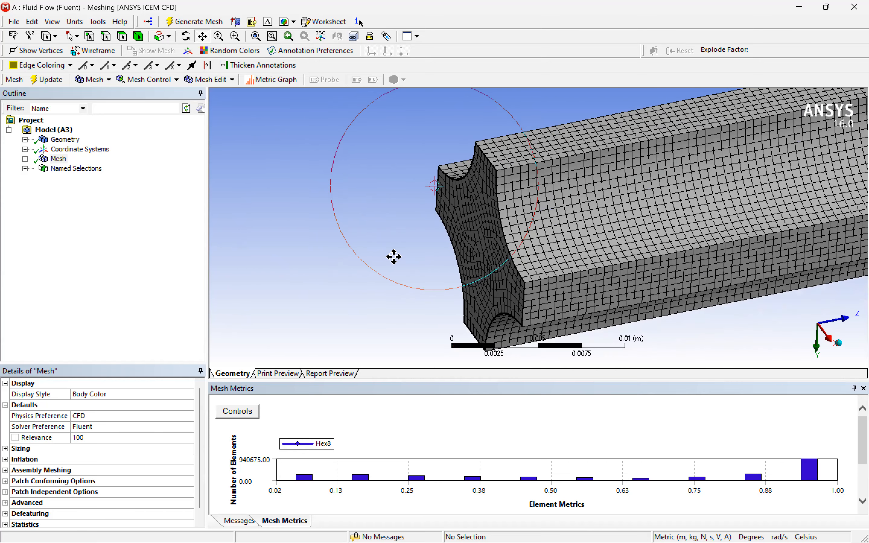
{"action": "scroll", "coordinate": [395, 256], "scroll_direction": "up", "scroll_amount": 3}
{"action": "scroll", "coordinate": [395, 256], "scroll_direction": "down", "scroll_amount": 3}
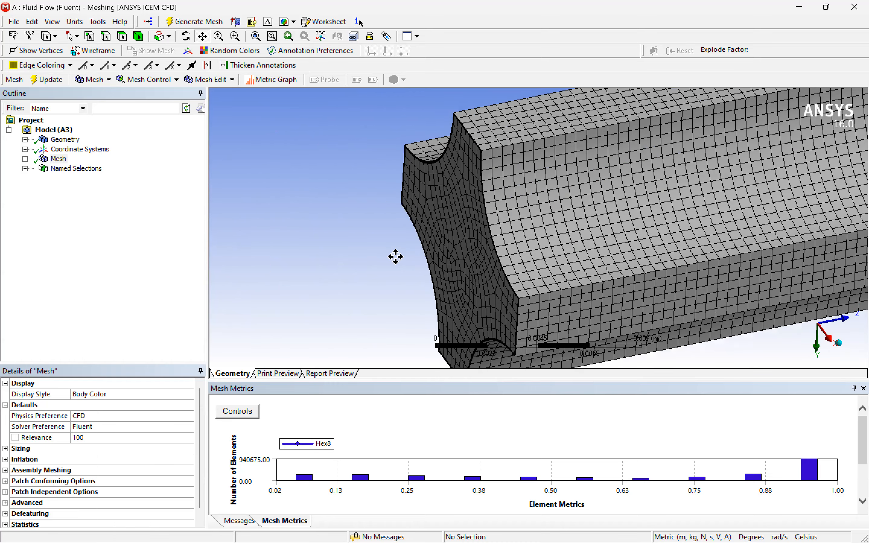
{"action": "left_click_drag", "start_coordinate": [569, 276], "coordinate": [565, 245]}
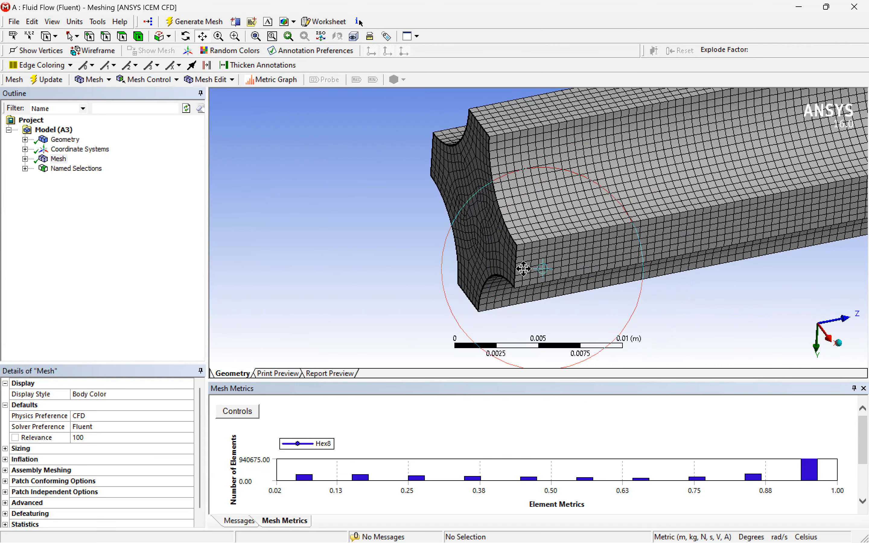
{"action": "scroll", "coordinate": [523, 269], "scroll_direction": "up", "scroll_amount": 3}
{"action": "scroll", "coordinate": [524, 270], "scroll_direction": "down", "scroll_amount": 4}
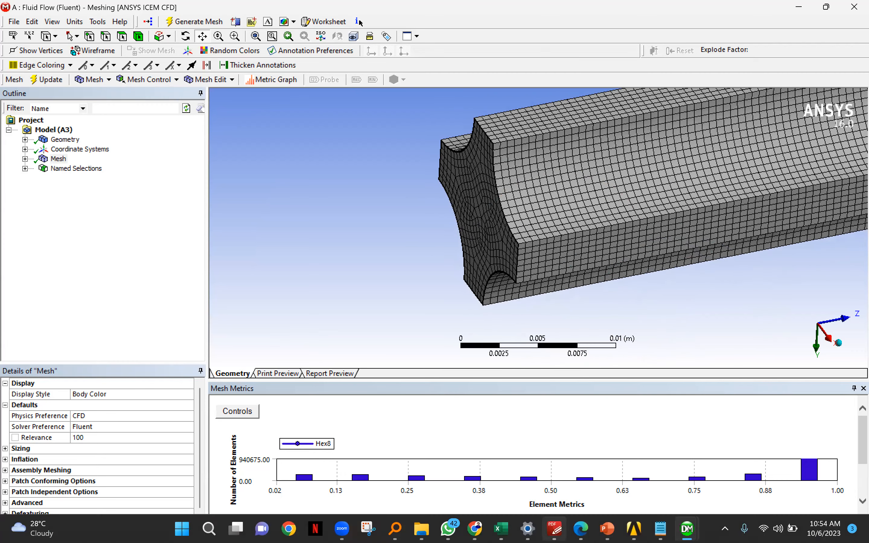
Step: Switch to the Short Course on ANSYS presentation in PowerPoint and show its first slide
{"action": "mouse_move", "coordinate": [607, 529]}
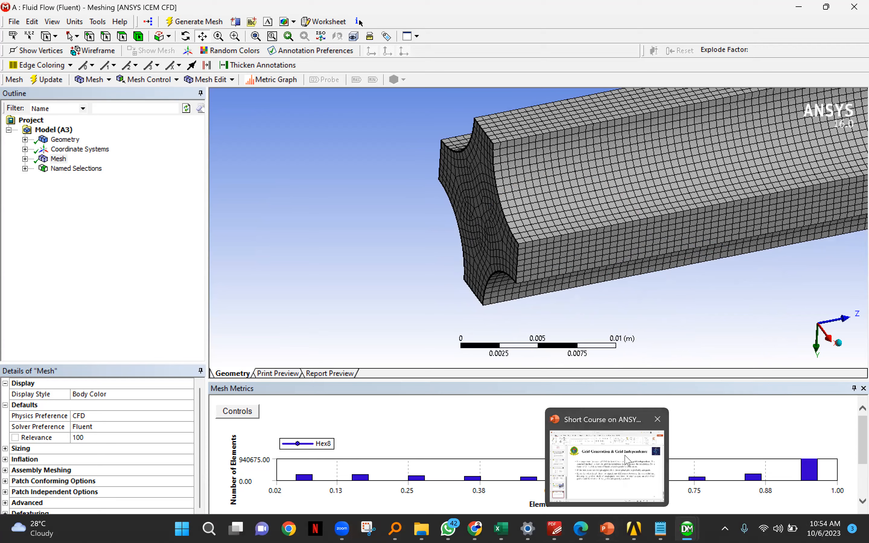
{"action": "left_click", "coordinate": [605, 454]}
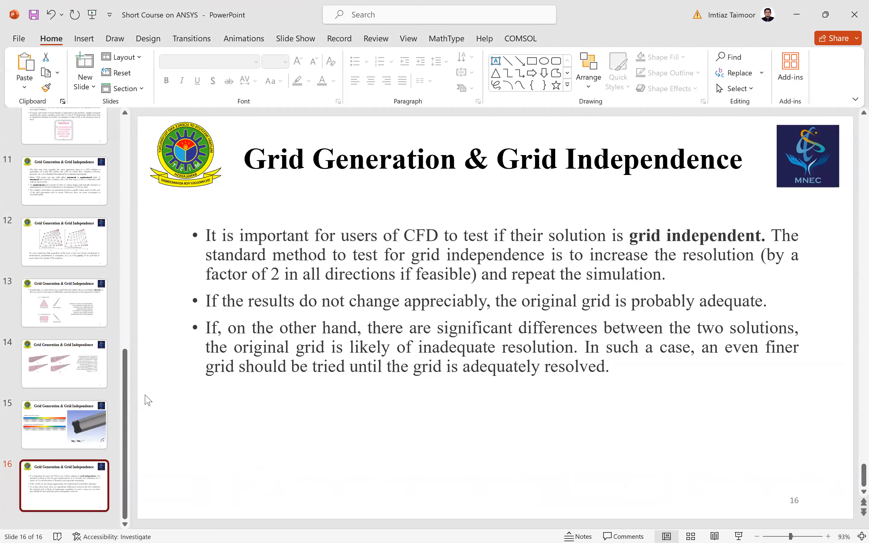
{"action": "scroll", "coordinate": [133, 397], "scroll_direction": "up", "scroll_amount": 2}
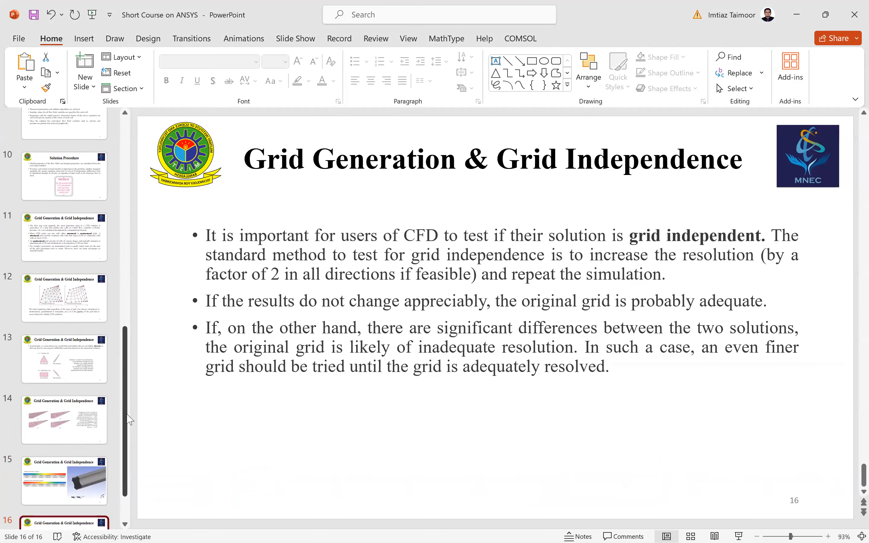
{"action": "left_click_drag", "start_coordinate": [125, 410], "coordinate": [127, 179]}
{"action": "left_click", "coordinate": [50, 164]}
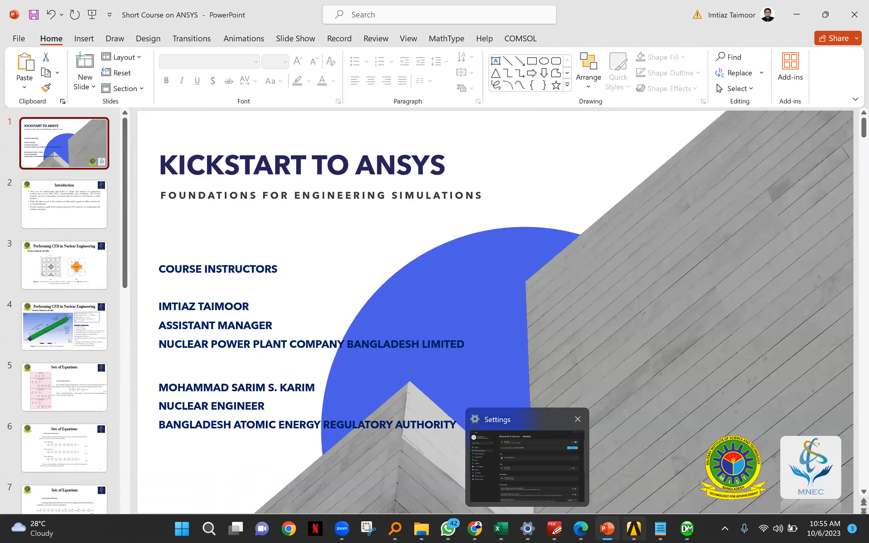
Step: Check the project schematic in Workbench and return to the PowerPoint presentation
{"action": "mouse_move", "coordinate": [634, 527]}
{"action": "left_click", "coordinate": [640, 503]}
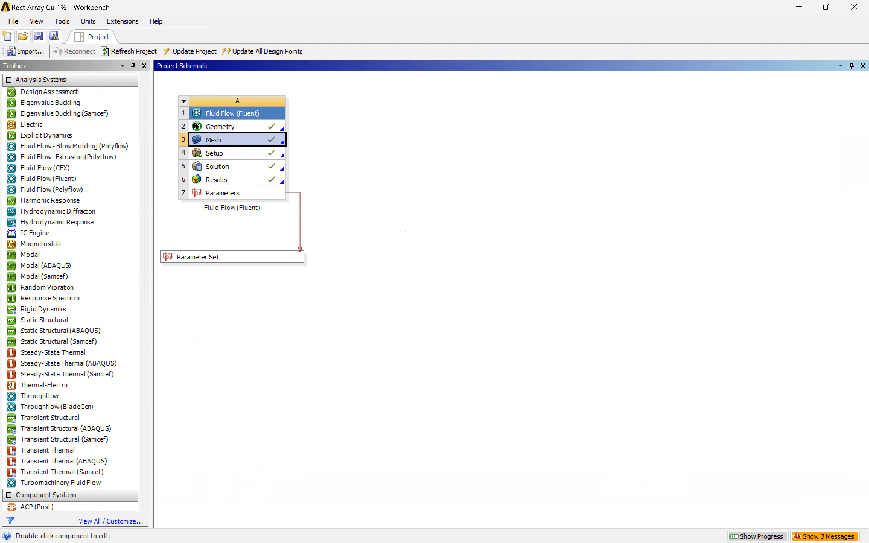
{"action": "mouse_move", "coordinate": [687, 528]}
{"action": "mouse_move", "coordinate": [612, 542]}
{"action": "left_click", "coordinate": [606, 460]}
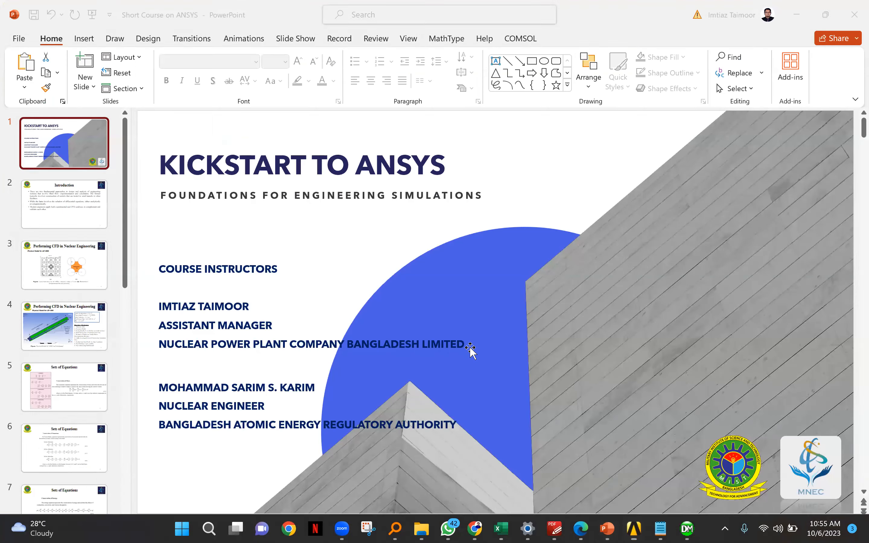